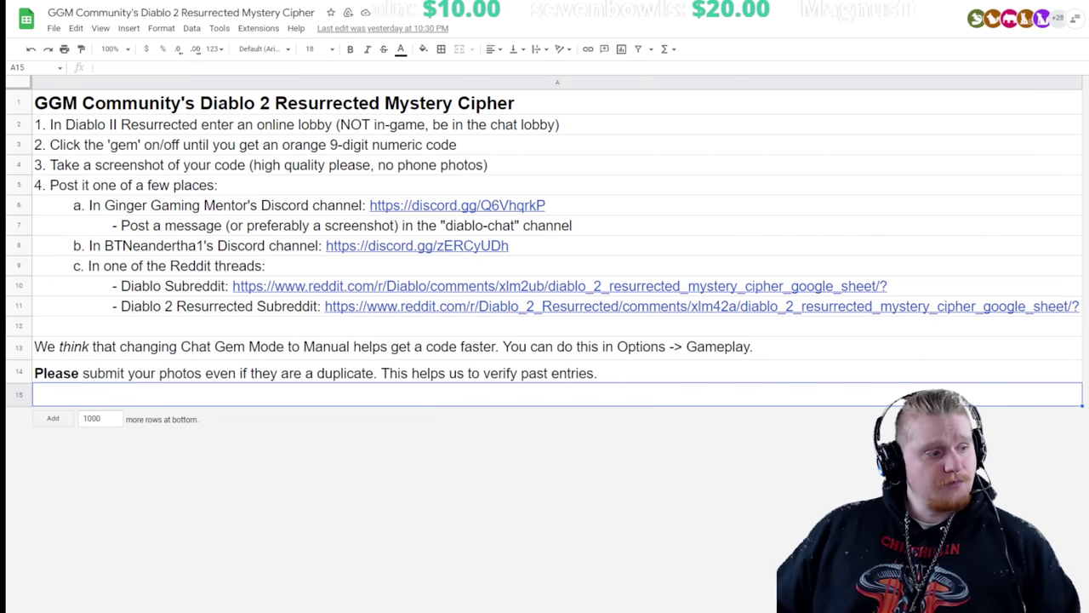
# Step: Open the sheet listing the cipher's decoded words and look down its entries as far as order 055
pyautogui.hotkey('ctrl', 'shift', 'pagedown')
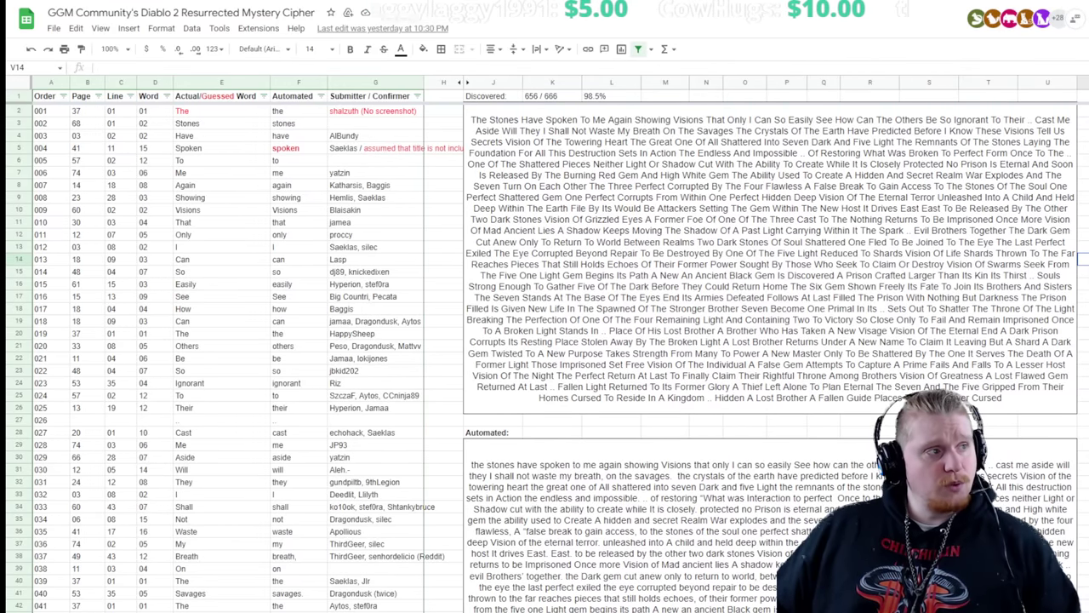
pyautogui.click(51, 173)
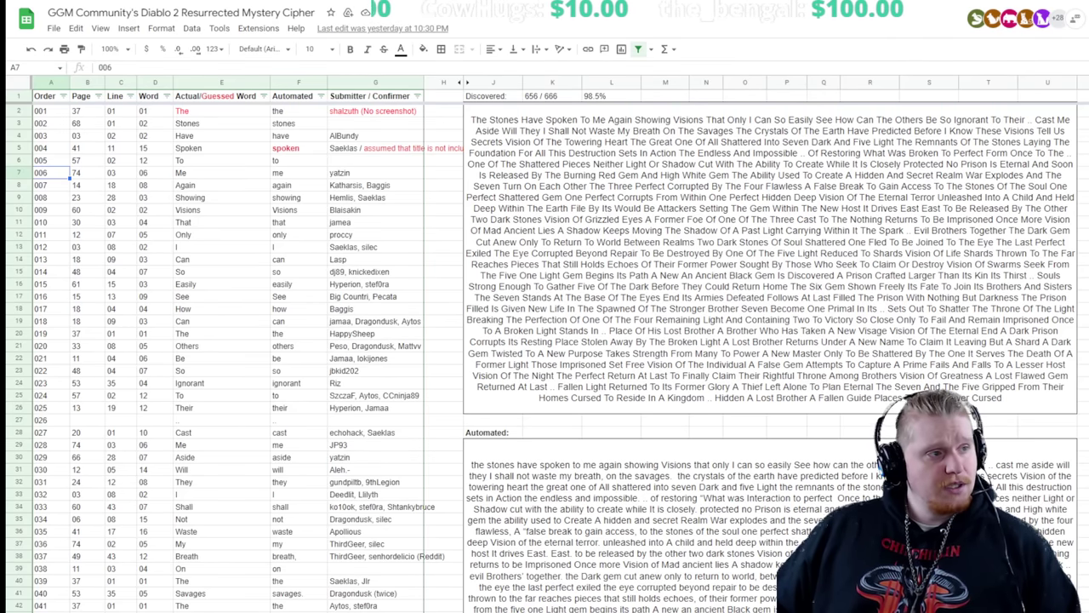
pyautogui.scroll(-7, 544, 358)
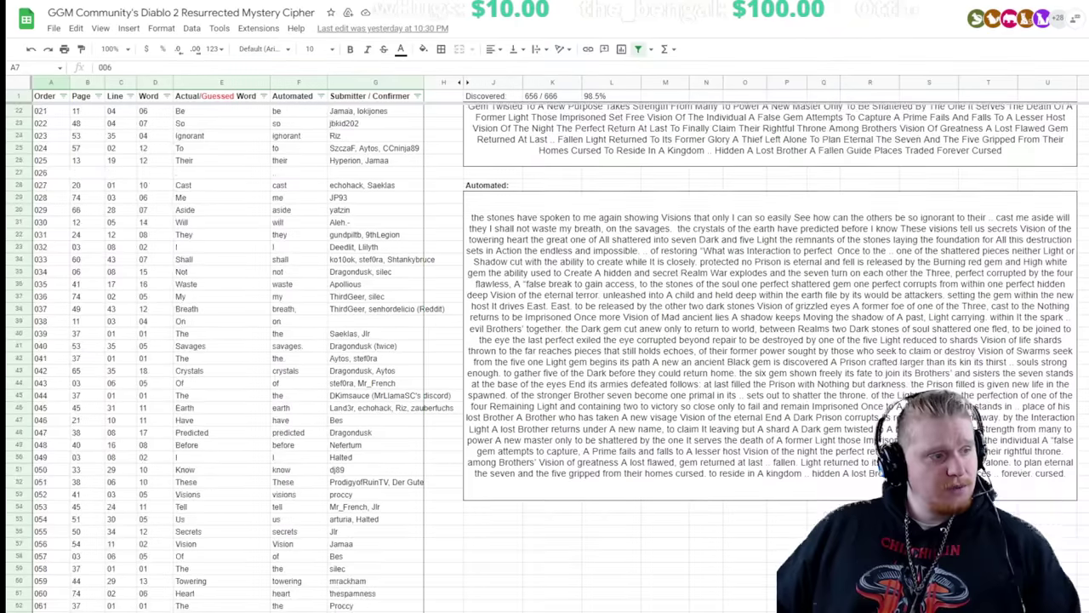
pyautogui.scroll(-2, 558, 357)
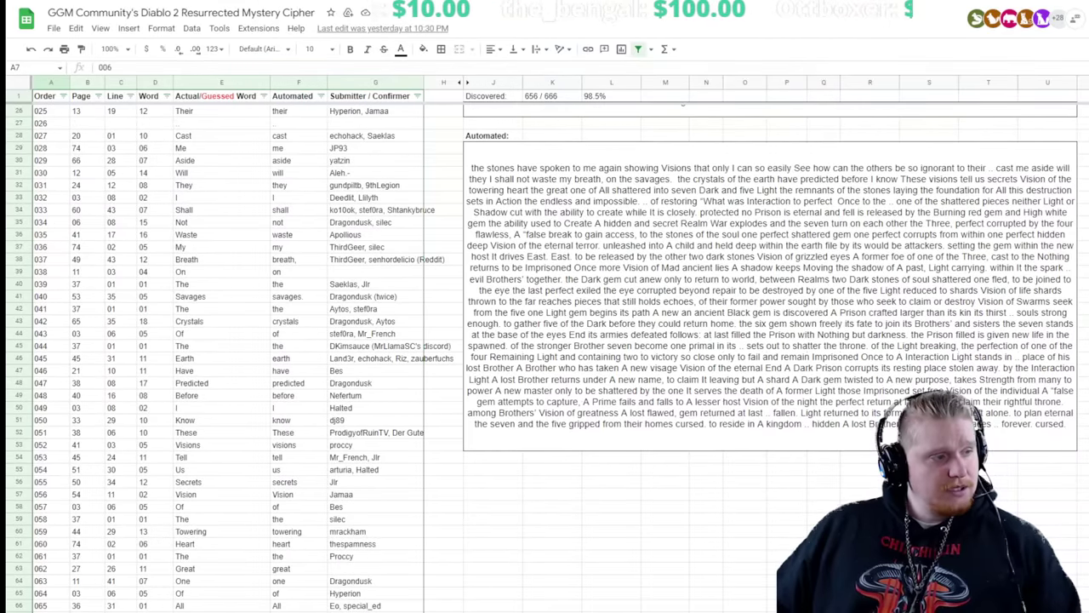
pyautogui.scroll(-3, 558, 356)
# Step: Examine the order, page, line and word numbers of cipher entry 055, "Secrets"
pyautogui.click(153, 383)
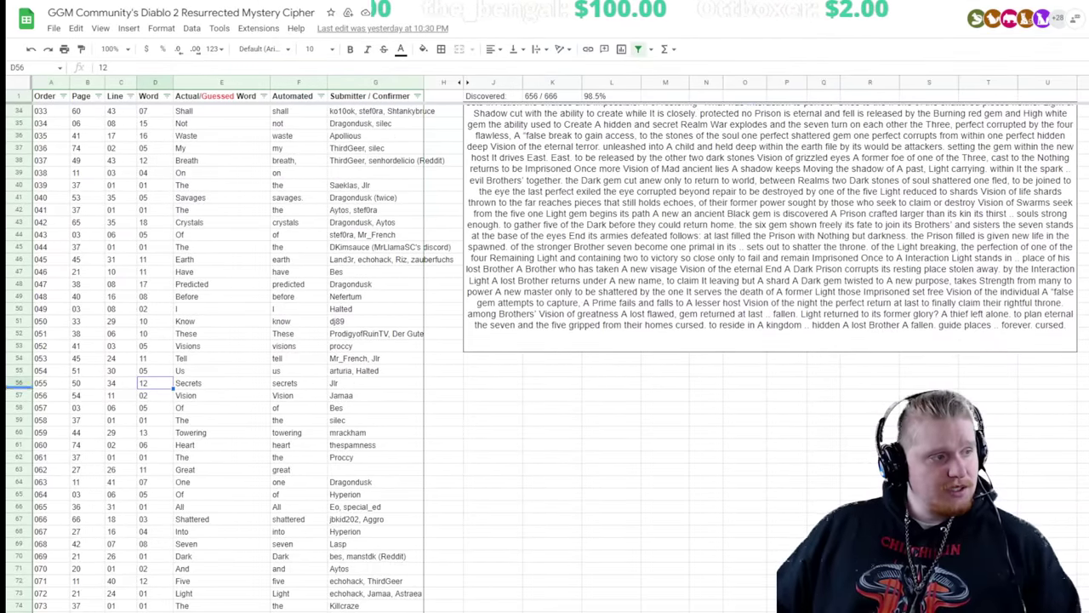
pyautogui.click(51, 383)
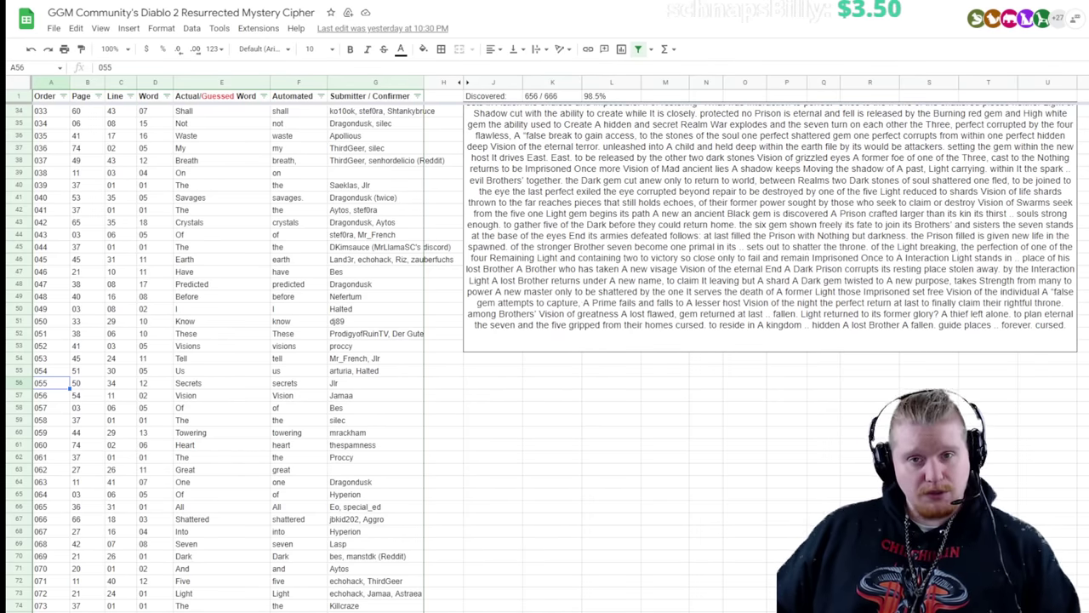
pyautogui.click(88, 383)
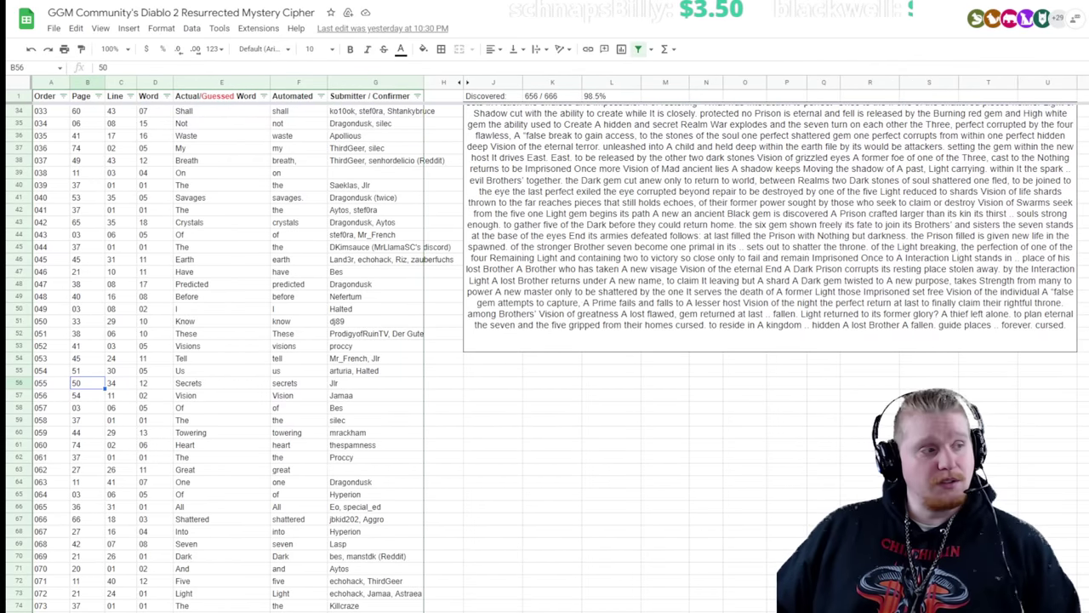
pyautogui.moveTo(121, 384); pyautogui.dragTo(121, 395)
pyautogui.click(121, 383)
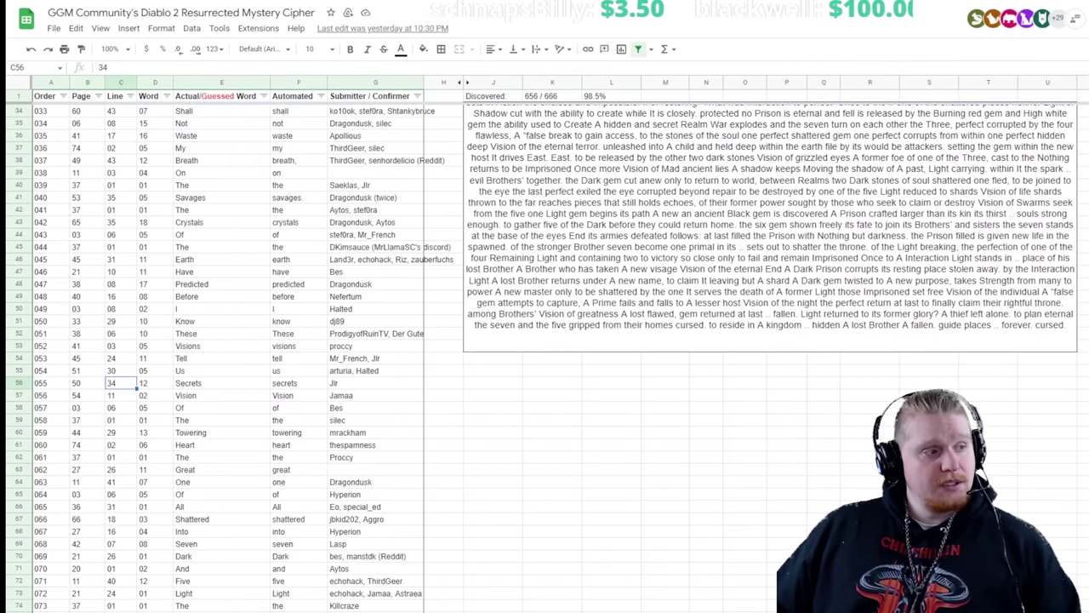
pyautogui.click(155, 383)
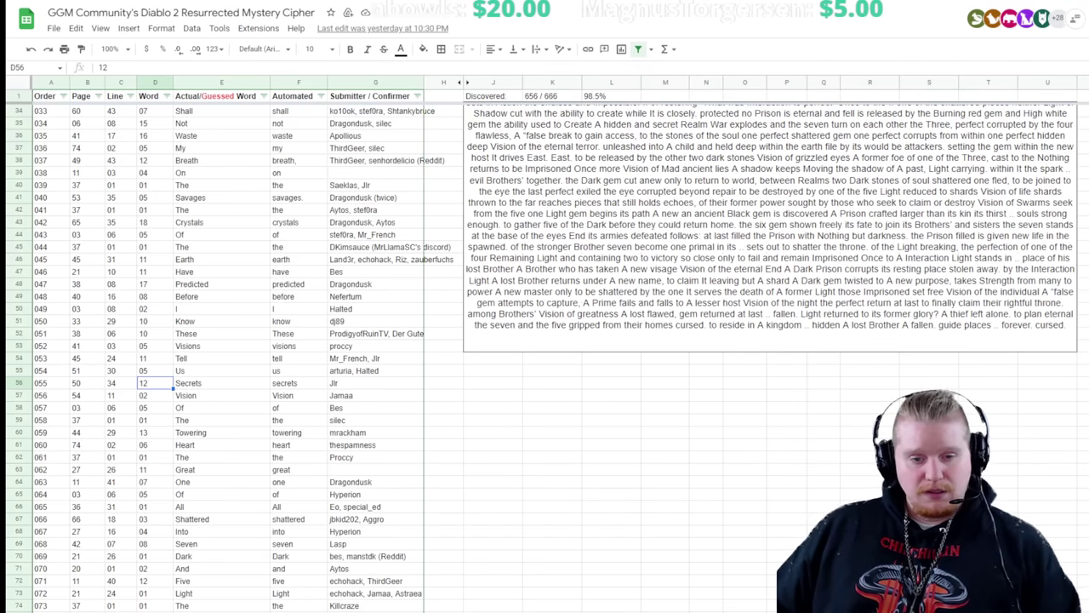
# Step: Switch to the Diablo II manual PDF and go to printed page 50 in the Barbarian Skills section
pyautogui.hotkey('alt', 'Tab')
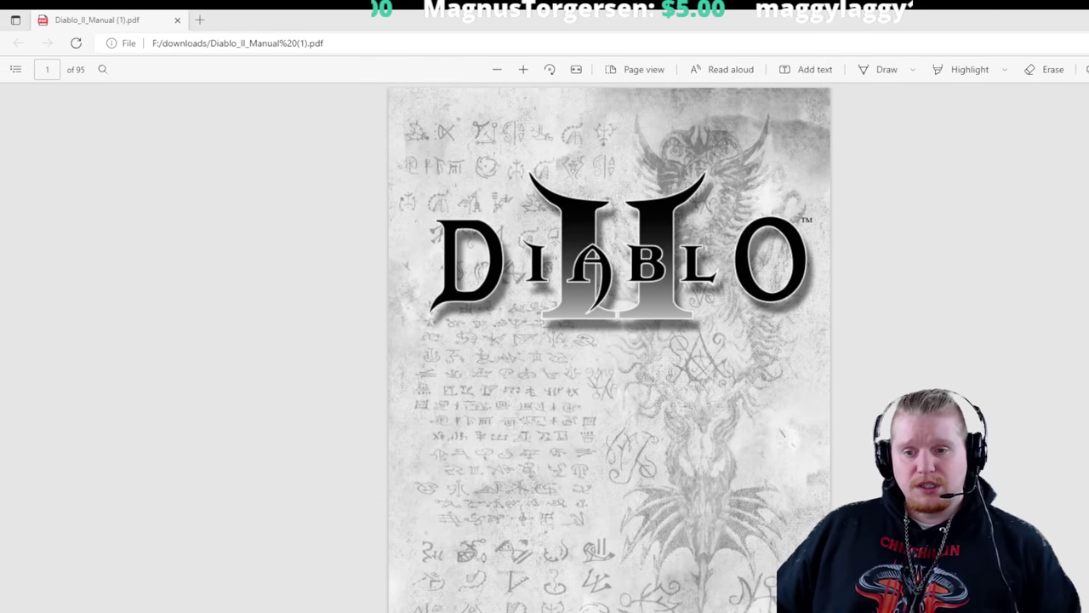
pyautogui.scroll(4, 609, 383)
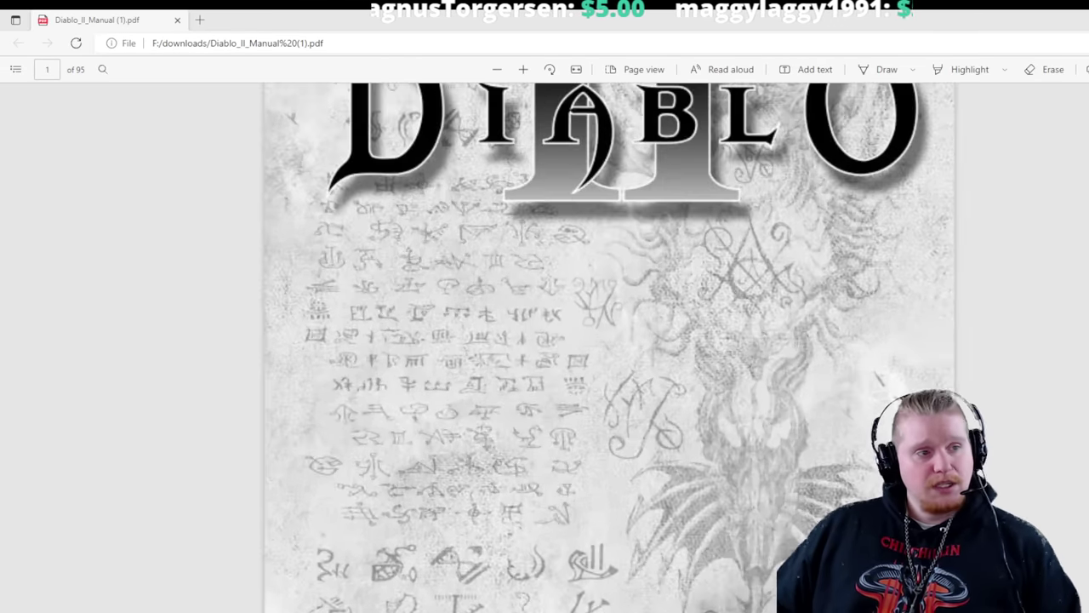
pyautogui.scroll(-20, 609, 382)
pyautogui.press('super+Down')
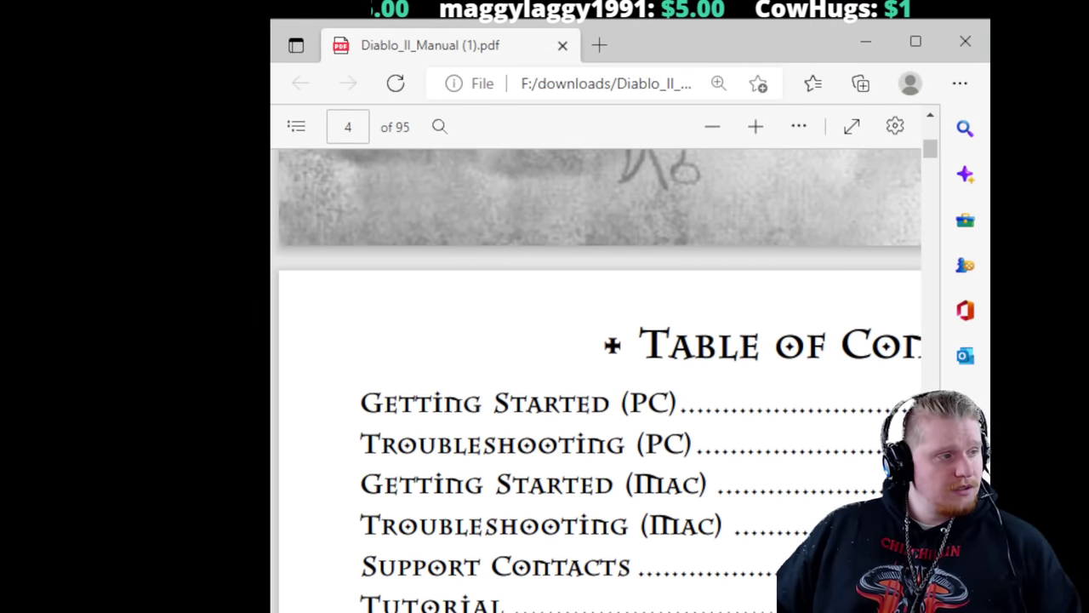
pyautogui.press('super+Up')
pyautogui.scroll(-9, 610, 383)
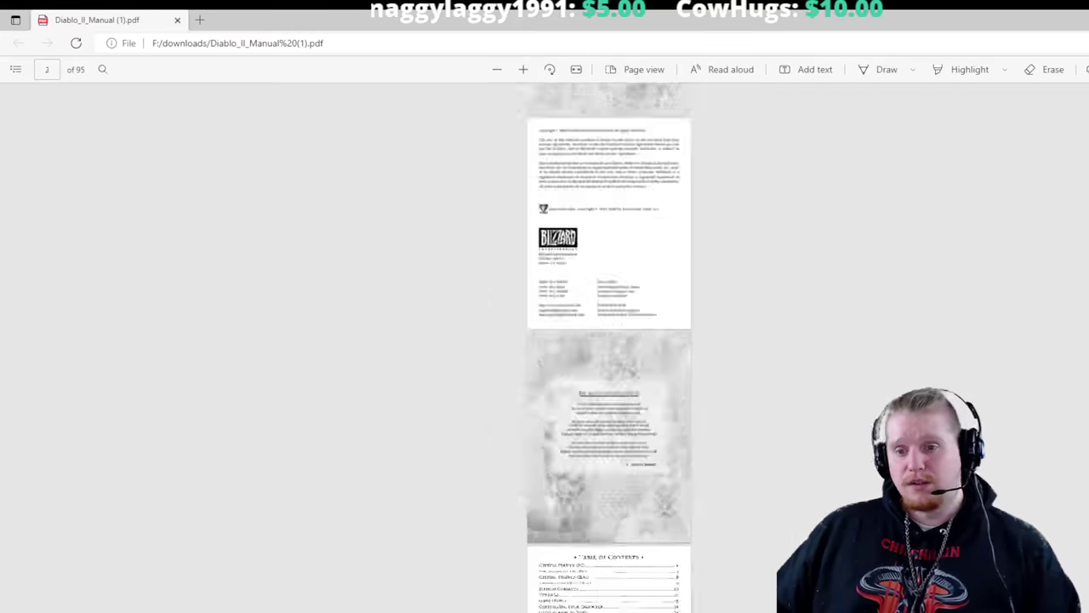
pyautogui.scroll(3, 609, 383)
pyautogui.scroll(6, 609, 383)
pyautogui.scroll(-20, 610, 383)
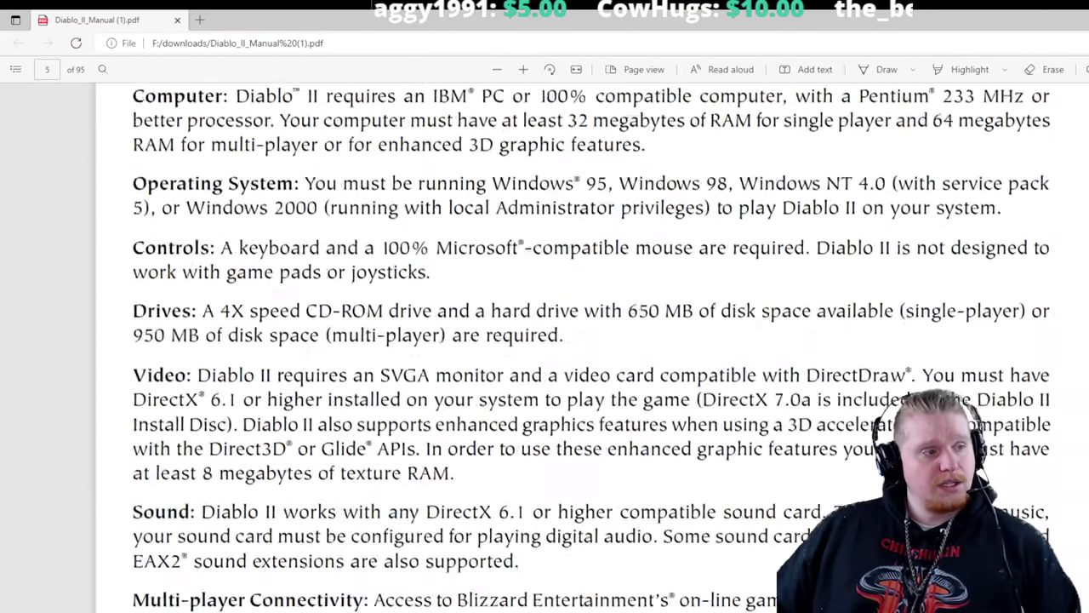
pyautogui.scroll(-4, 591, 347)
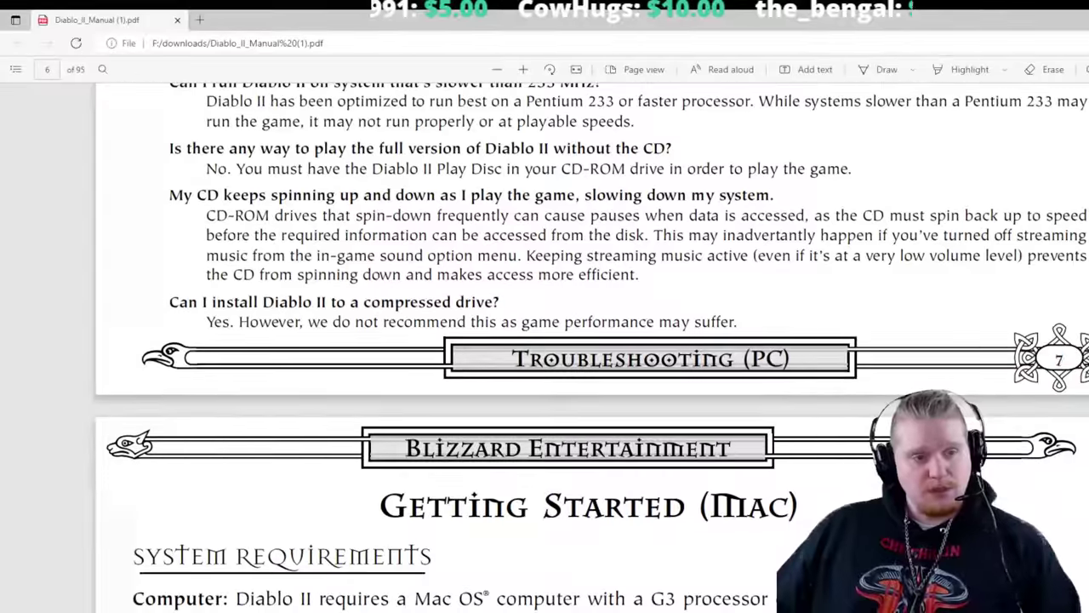
pyautogui.scroll(-20, 545, 341)
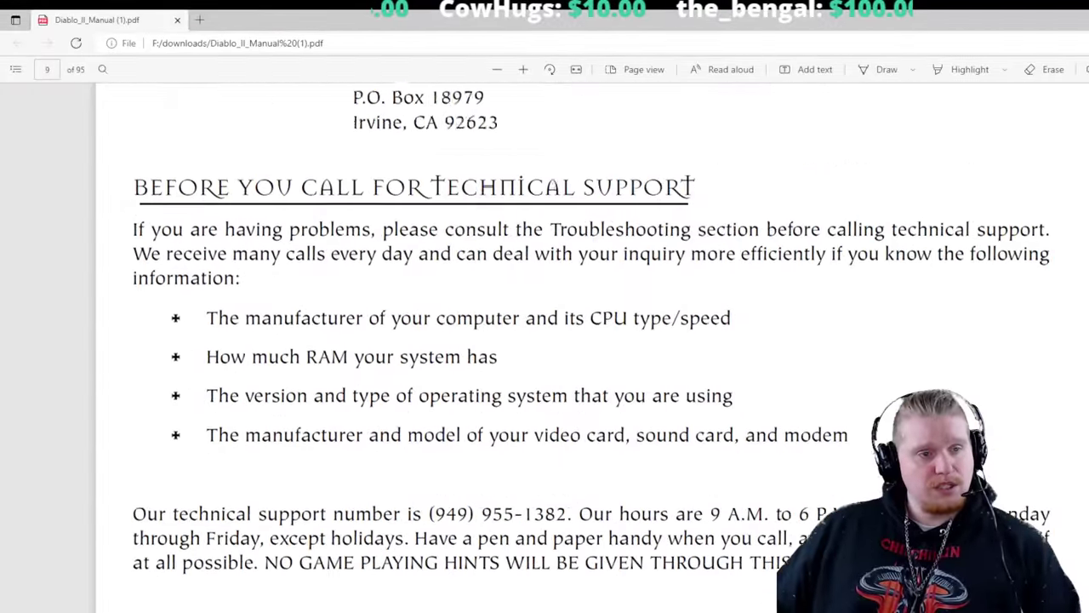
pyautogui.scroll(-1, 1082, 598)
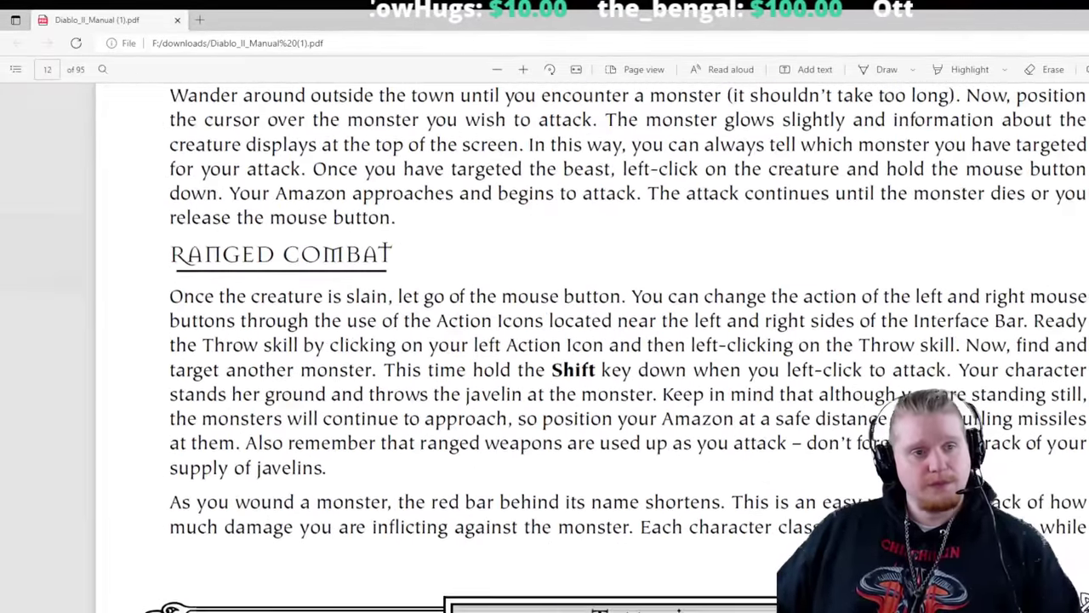
pyautogui.scroll(-20, 544, 341)
pyautogui.scroll(-15, 1082, 598)
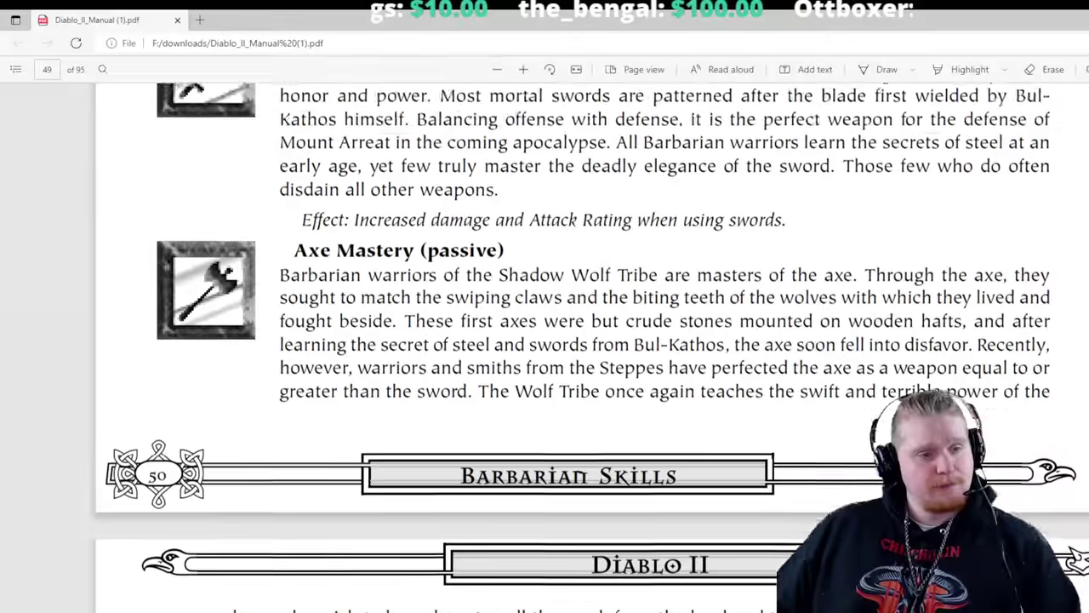
pyautogui.scroll(15, 1082, 598)
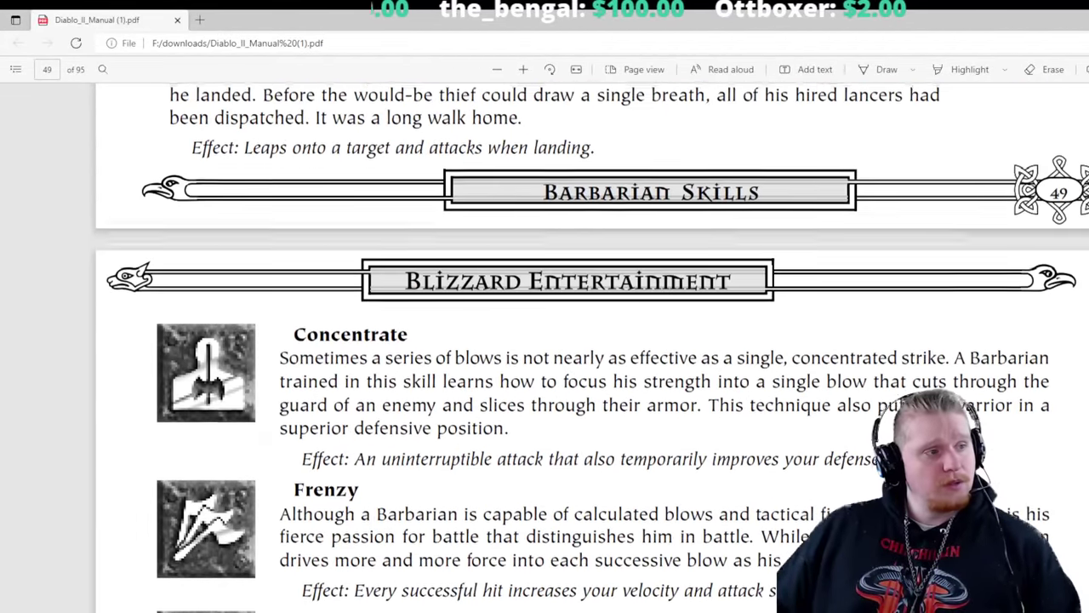
# Step: Count the lines of page 50 from the Concentrate heading and highlight the line starting "Mount Arreat in the coming apocalypse"
pyautogui.moveTo(294, 338); pyautogui.dragTo(364, 611)
pyautogui.scroll(-4, 364, 611)
pyautogui.moveTo(280, 356); pyautogui.dragTo(352, 309)
pyautogui.scroll(-3, 778, 605)
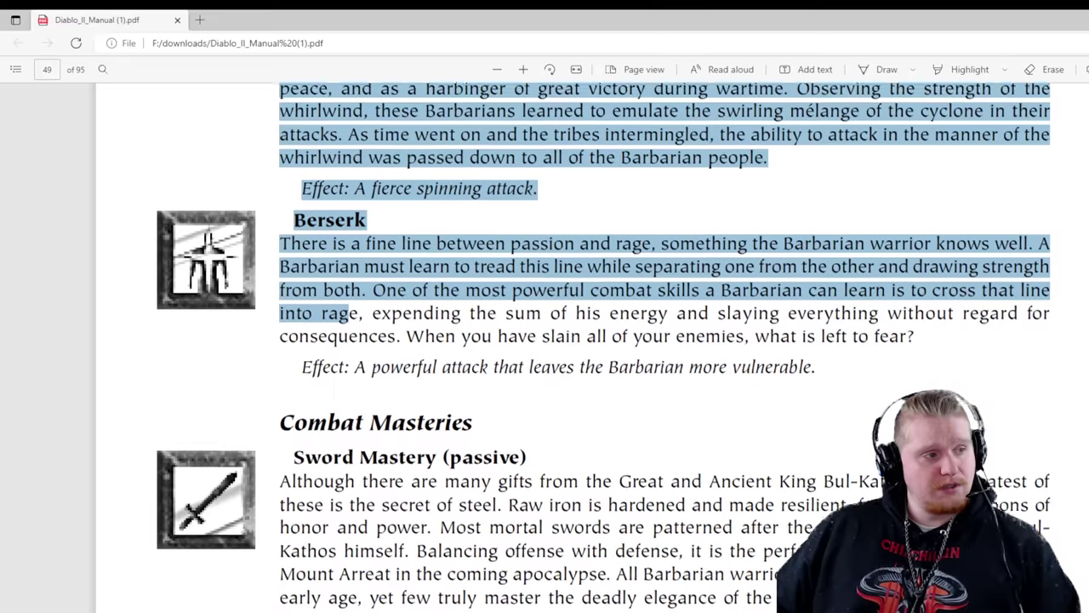
pyautogui.moveTo(279, 331); pyautogui.dragTo(335, 569)
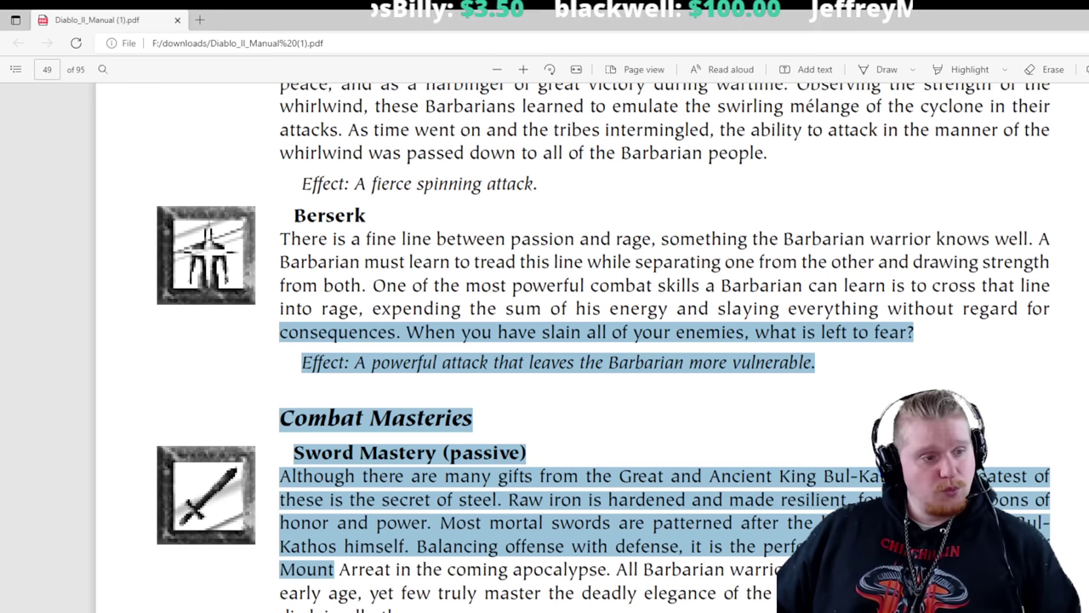
pyautogui.click(333, 569)
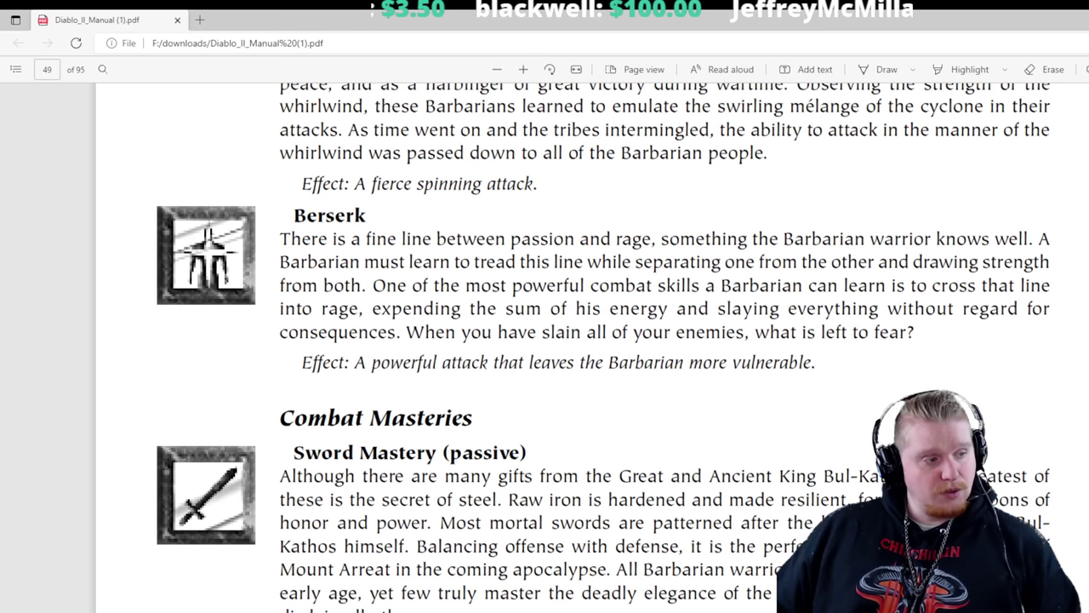
pyautogui.moveTo(280, 569); pyautogui.dragTo(742, 569)
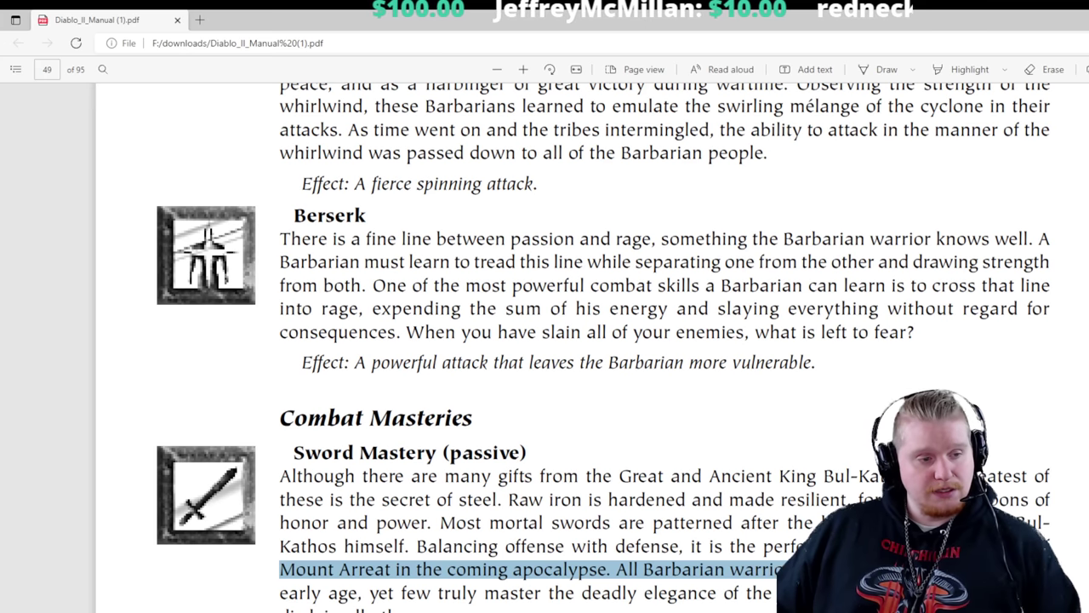
pyautogui.click(936, 569)
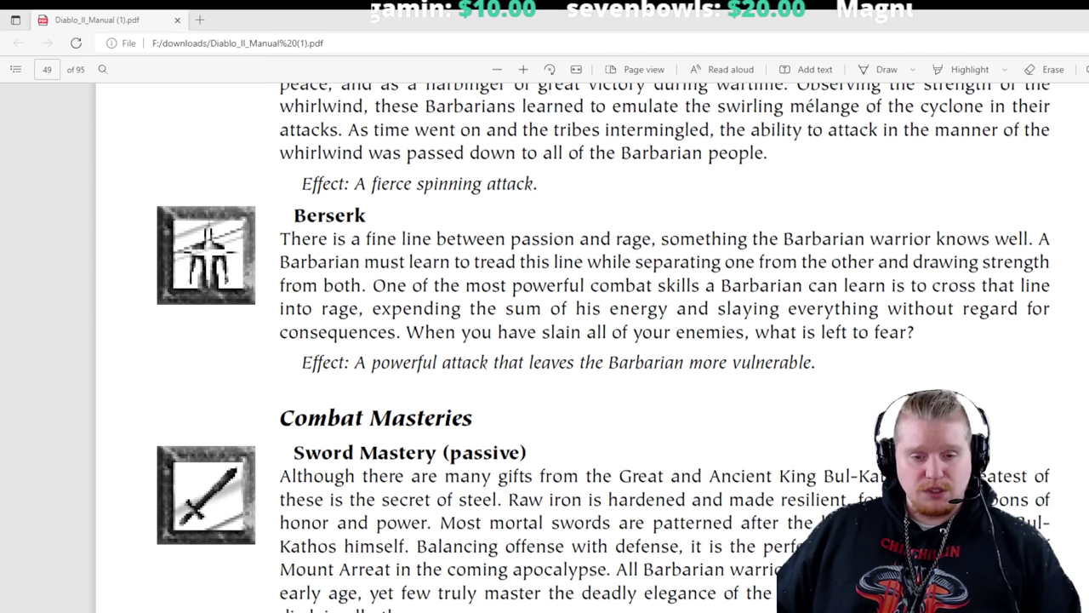
# Step: Return to the cipher spreadsheet and examine the page, word and order numbers of entry 044, "The"
pyautogui.hotkey('alt', 'Tab')
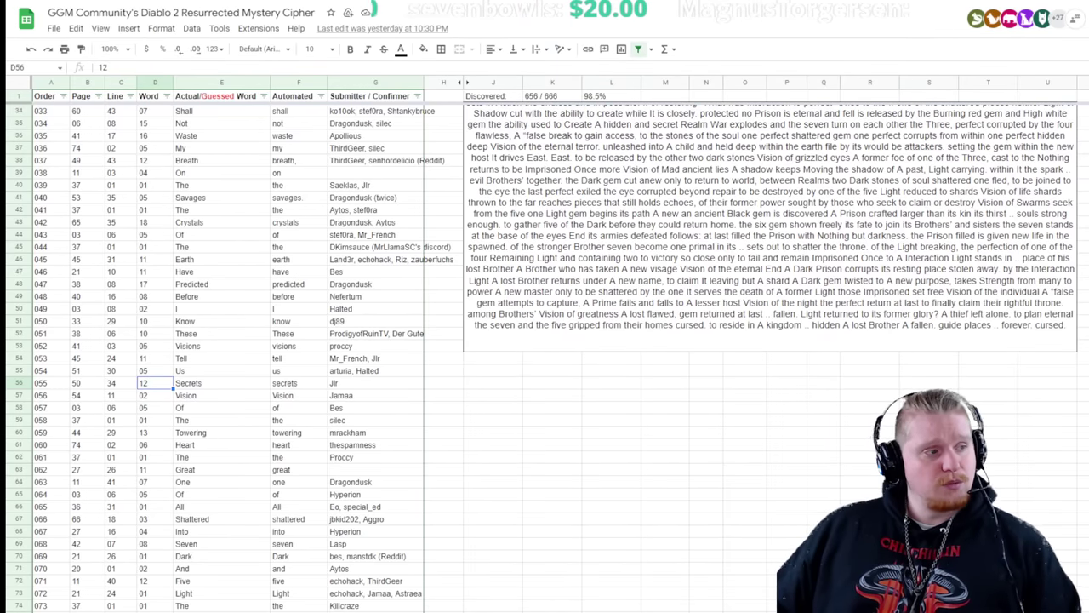
pyautogui.scroll(3, 545, 341)
pyautogui.click(86, 395)
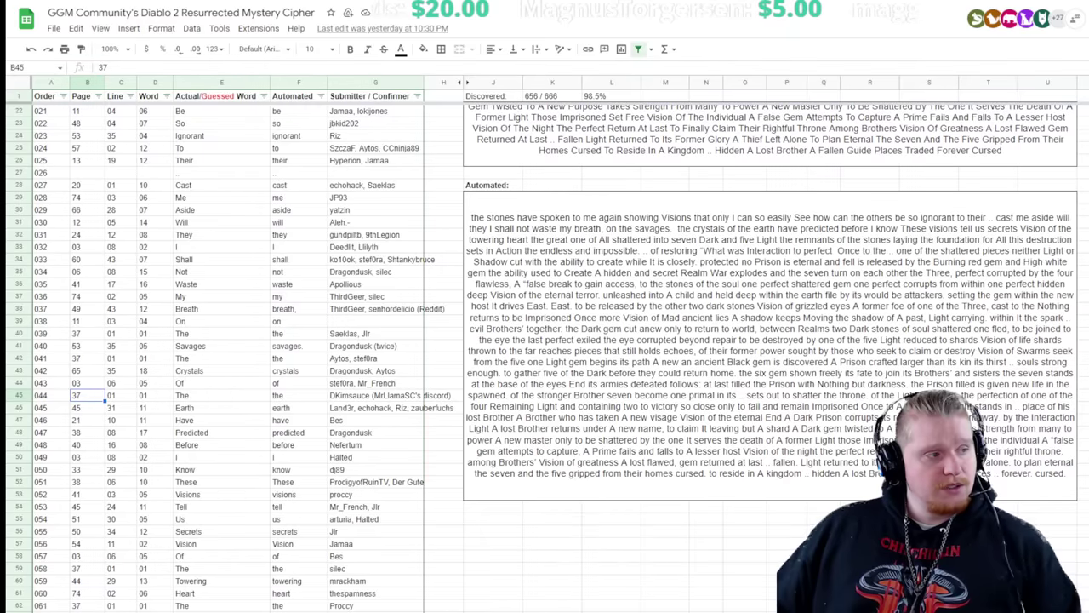
pyautogui.click(155, 395)
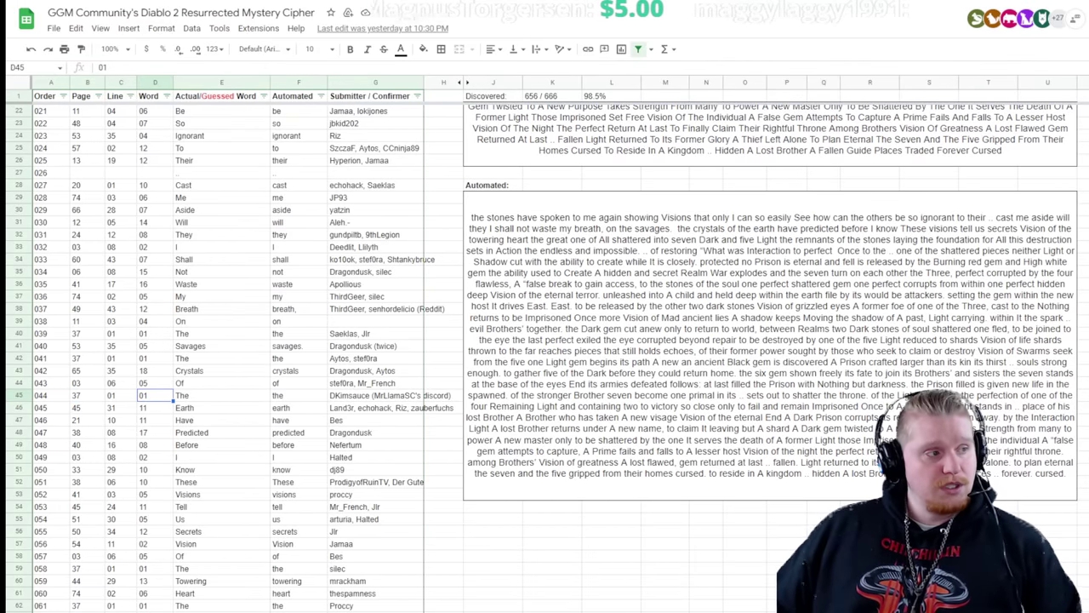
pyautogui.click(51, 396)
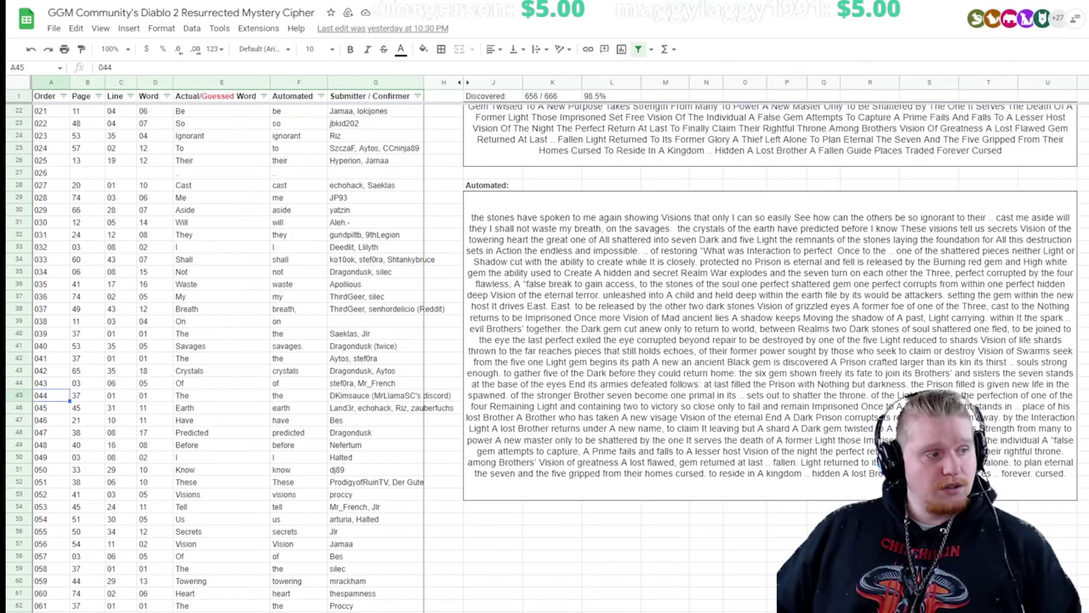
# Step: Examine the order, page, line and word numbers of entry 058 for comparison with entry 044
pyautogui.scroll(-2, 545, 357)
pyautogui.click(52, 519)
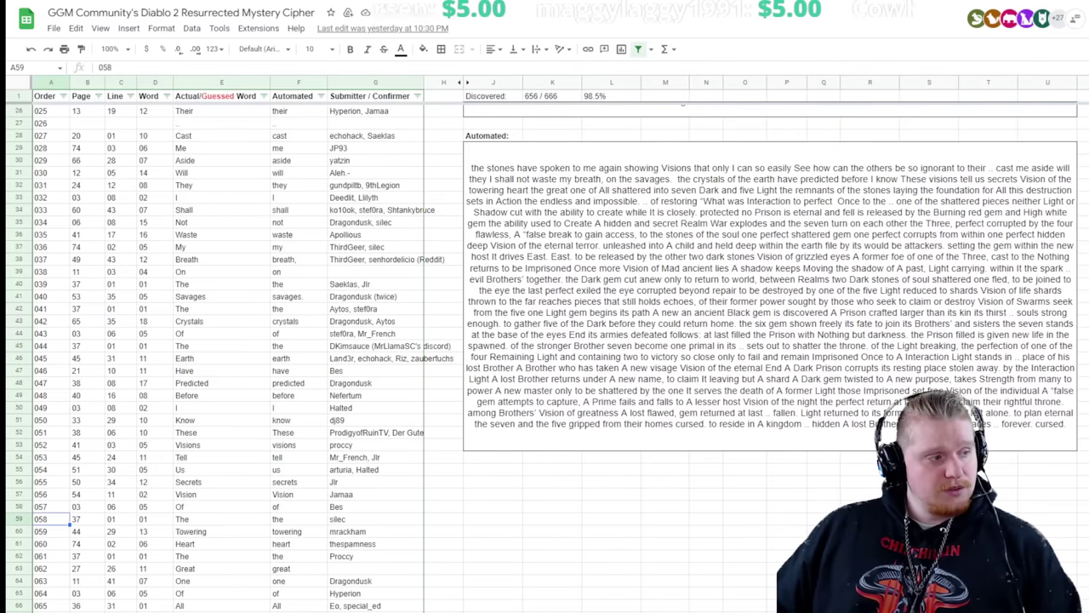
pyautogui.click(87, 520)
pyautogui.click(121, 520)
pyautogui.click(155, 520)
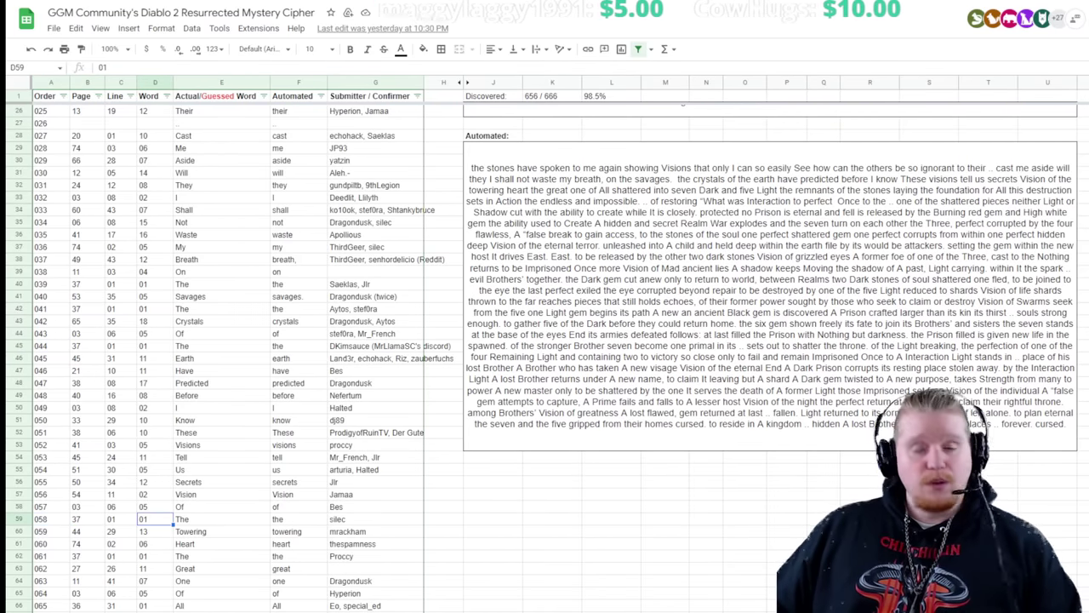
# Step: Examine the guessed words shown in red for entries 001, 097 and 100, including their issue notes
pyautogui.scroll(5, 545, 341)
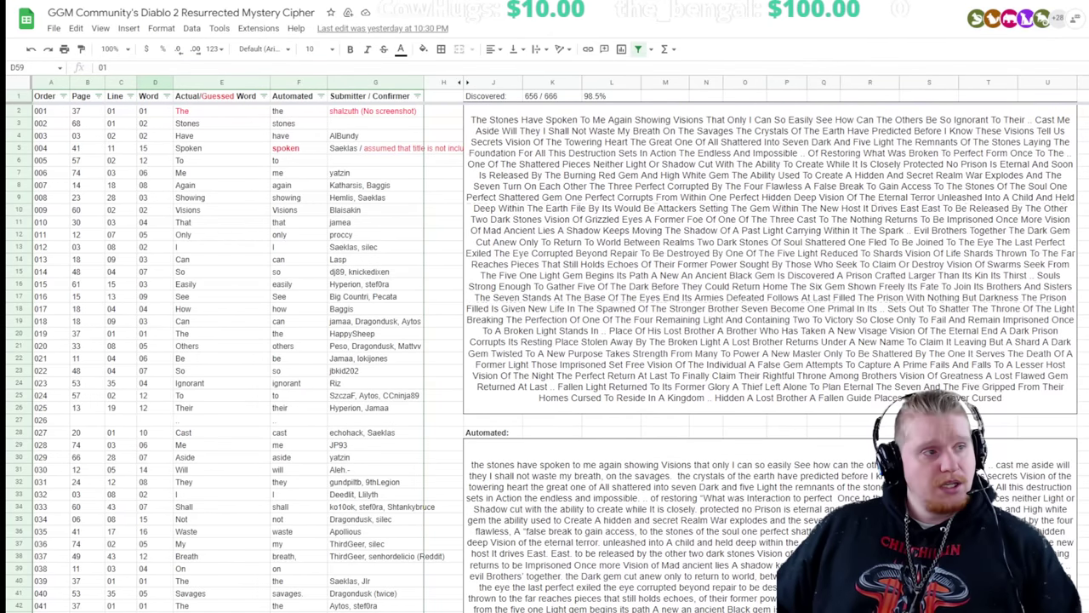
pyautogui.hotkey('ctrl', 'shift', 'pagedown')
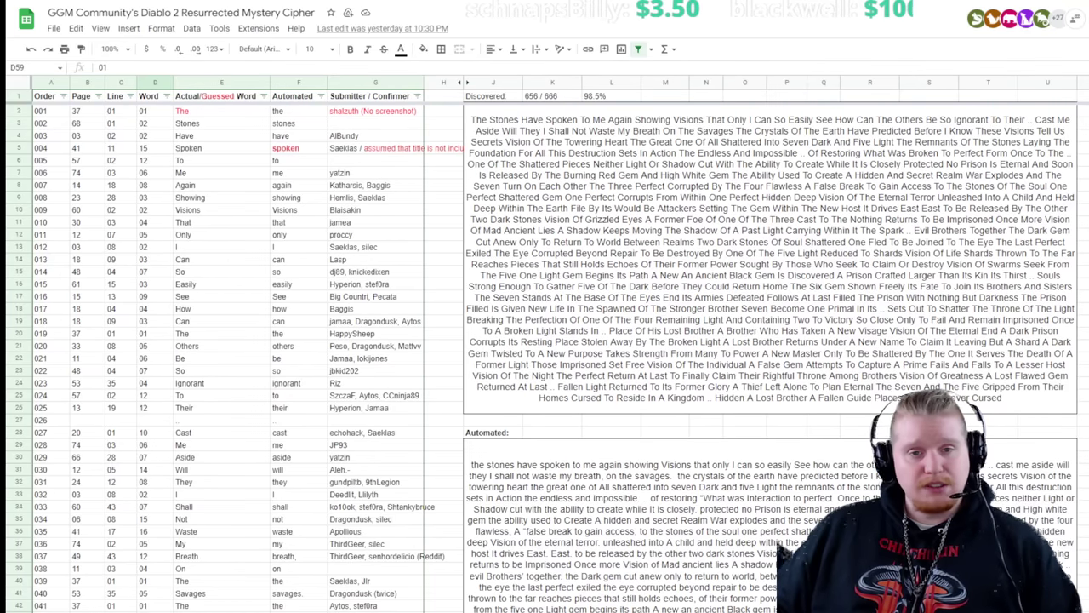
pyautogui.click(221, 112)
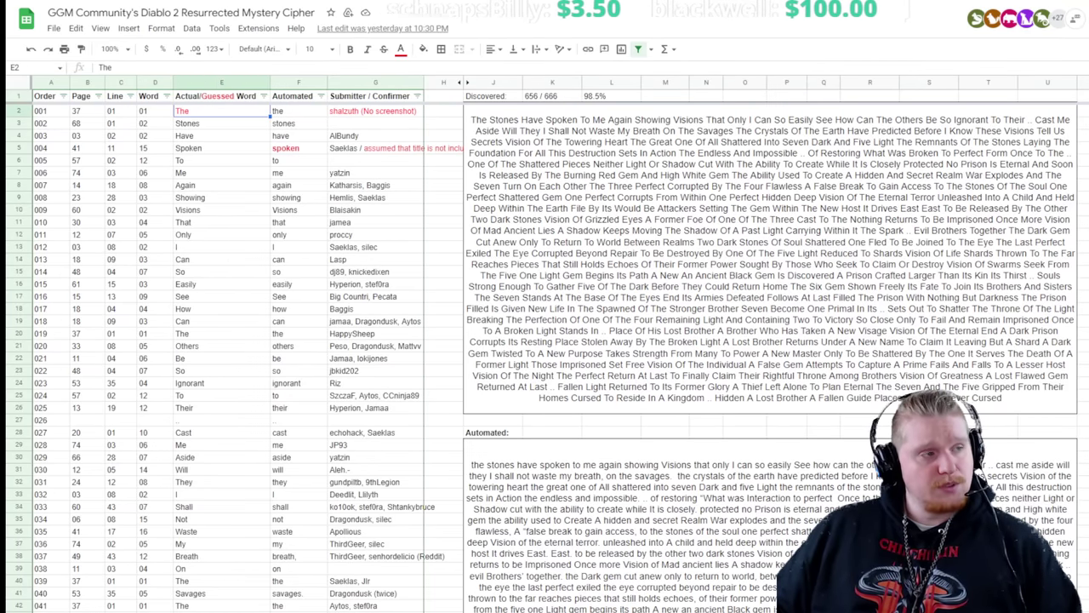
pyautogui.scroll(-10, 544, 340)
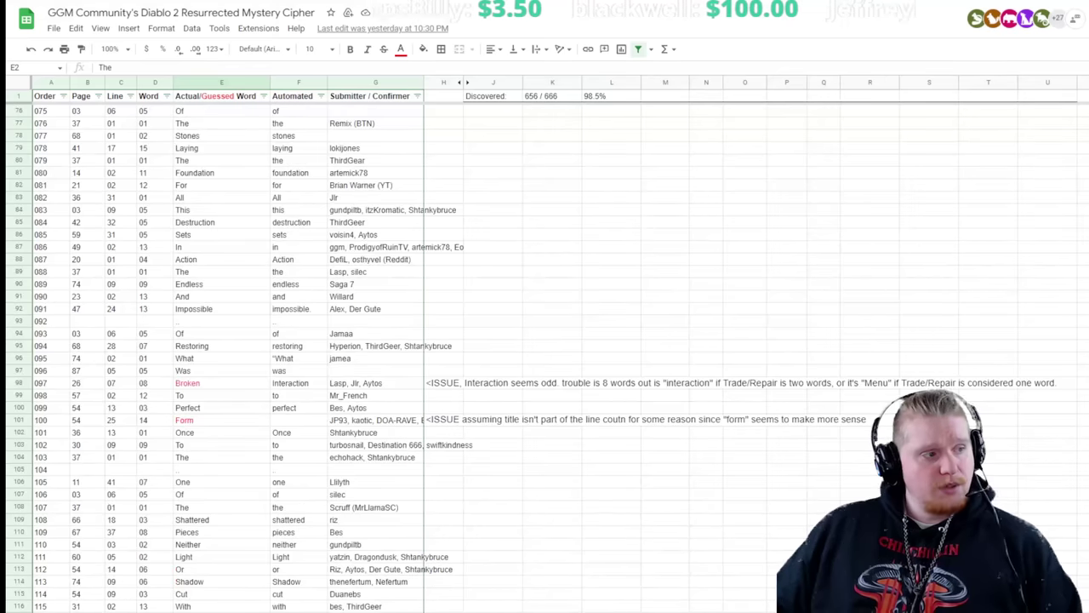
pyautogui.click(222, 384)
pyautogui.click(221, 421)
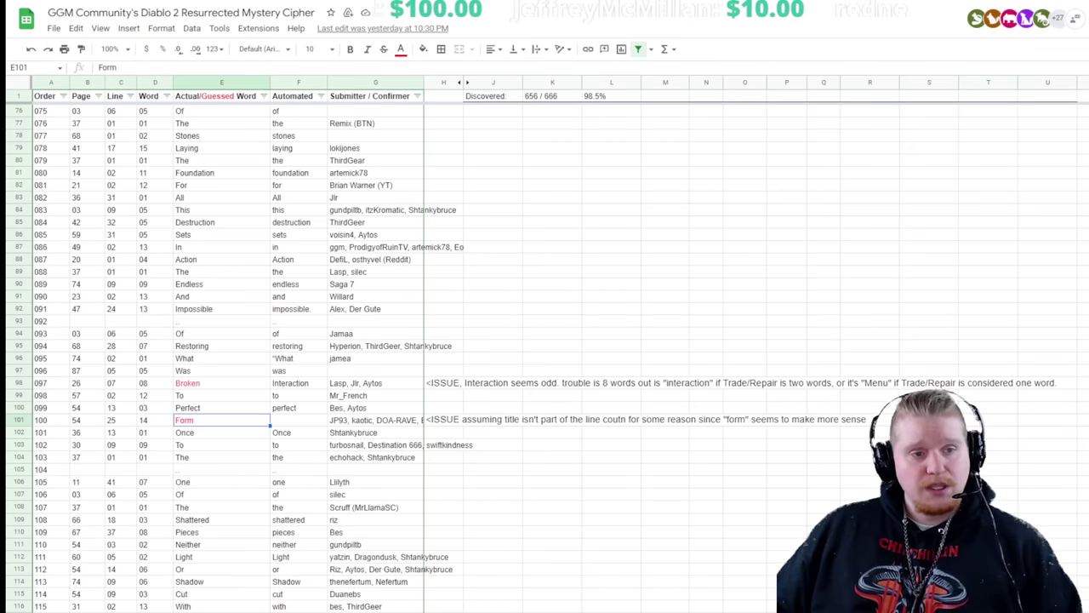
# Step: Review the compiled message beside the word list and open the sheet that splits it into sentences under vision headings
pyautogui.click(1083, 482)
pyautogui.scroll(10, 558, 357)
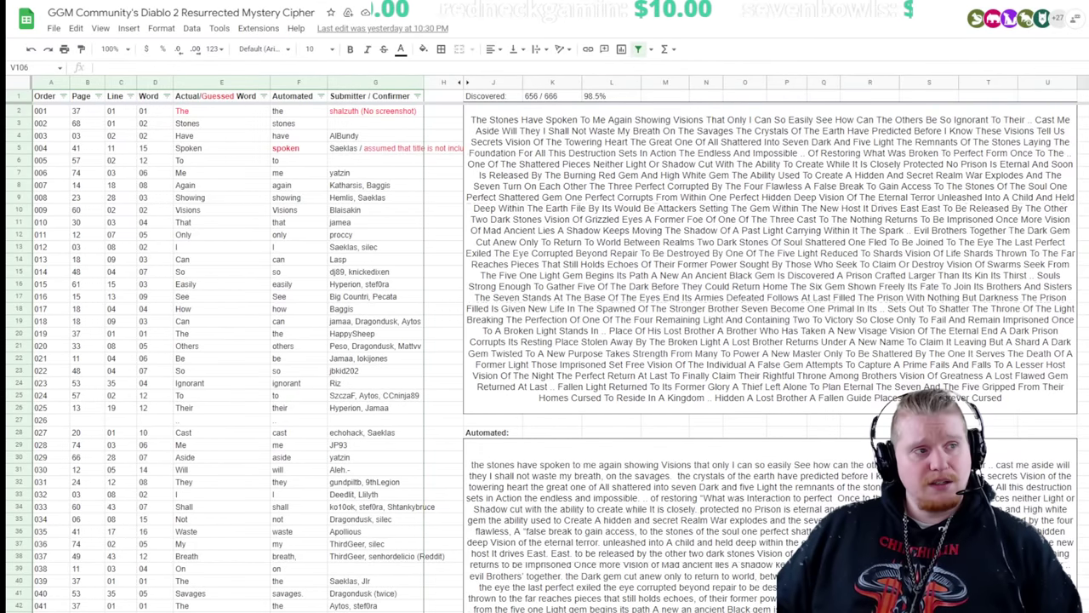
pyautogui.click(770, 258)
pyautogui.moveTo(1084, 371); pyautogui.dragTo(1068, 371)
pyautogui.click(1083, 371)
pyautogui.click(1083, 432)
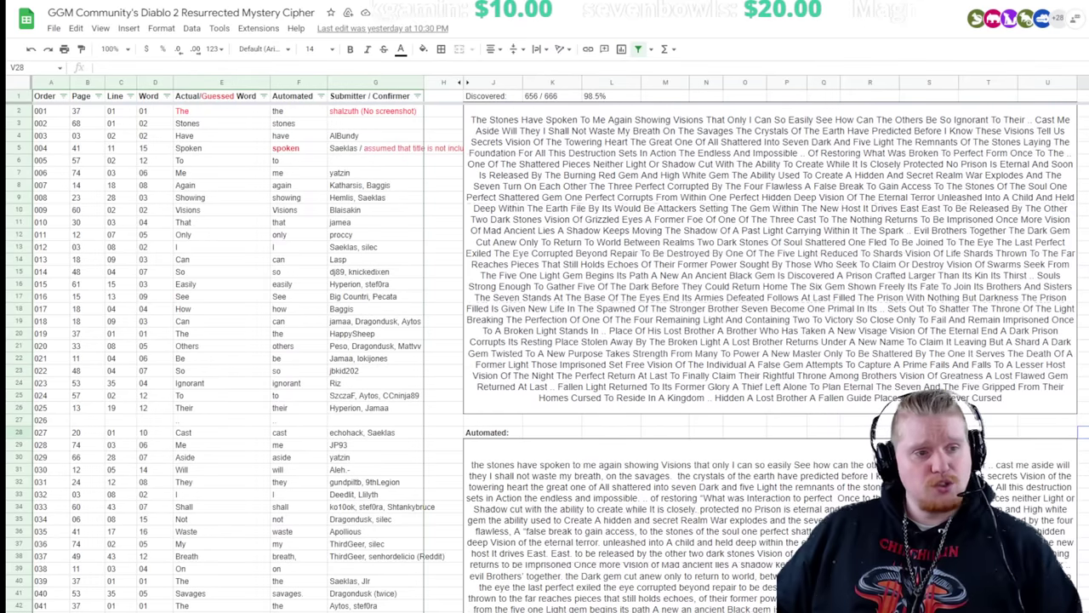
pyautogui.click(1084, 408)
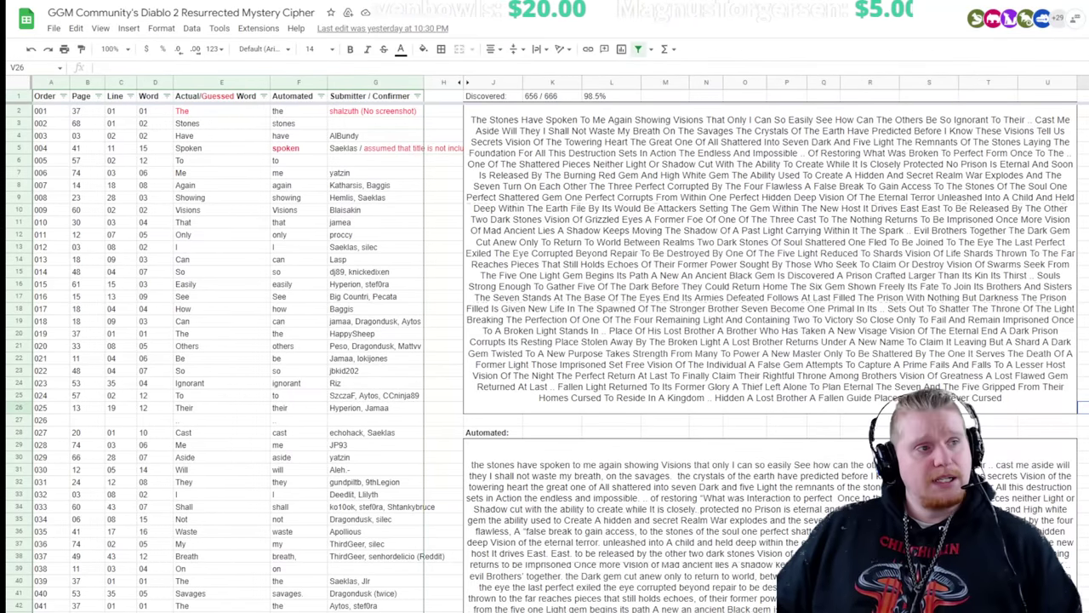
pyautogui.click(1084, 433)
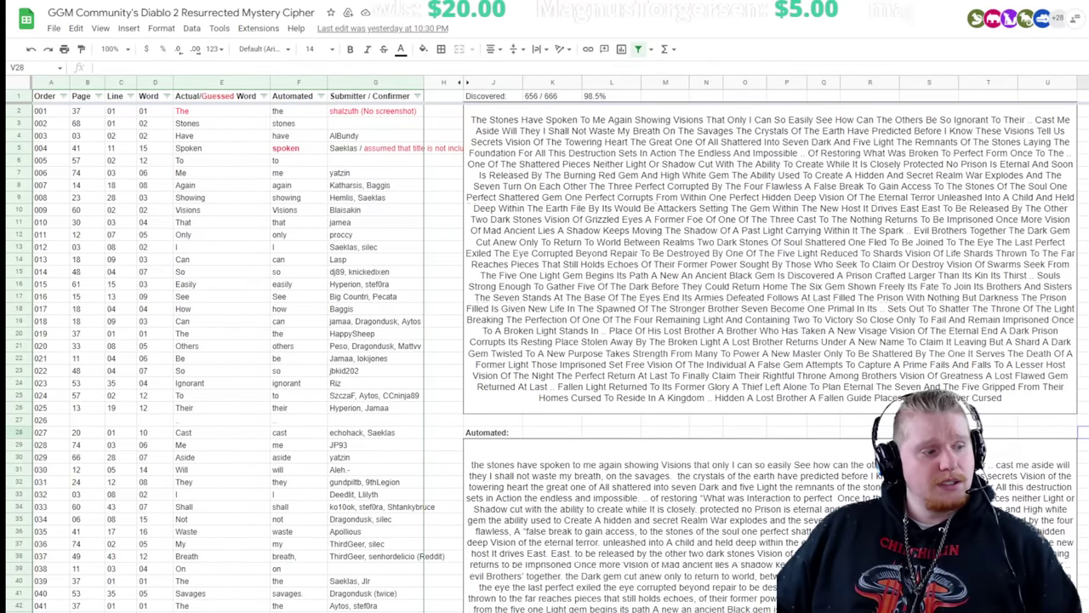
pyautogui.hotkey('ctrl', 'shift', 'pagedown')
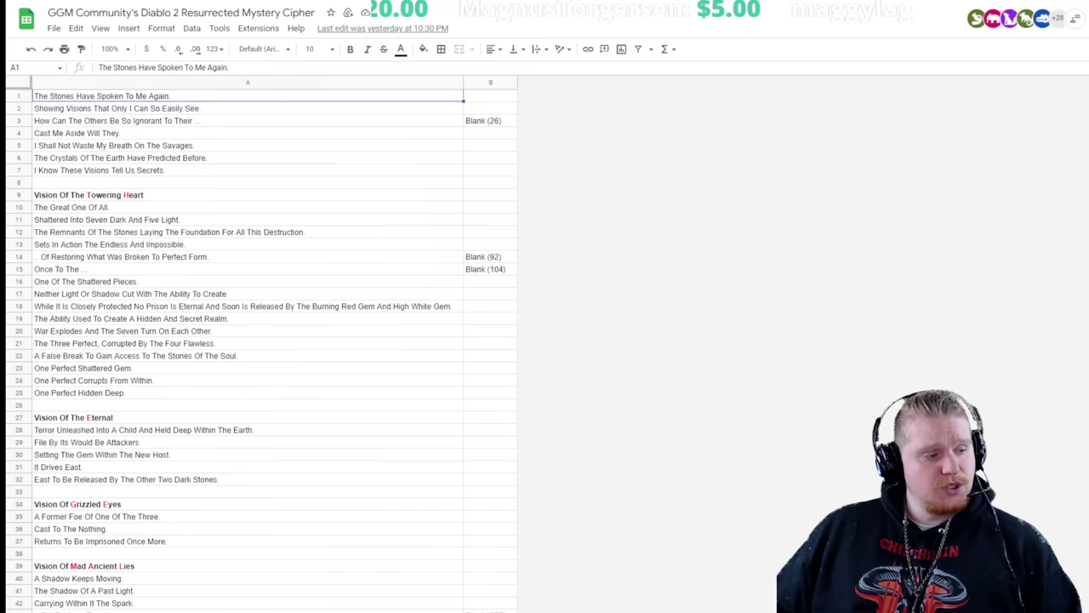